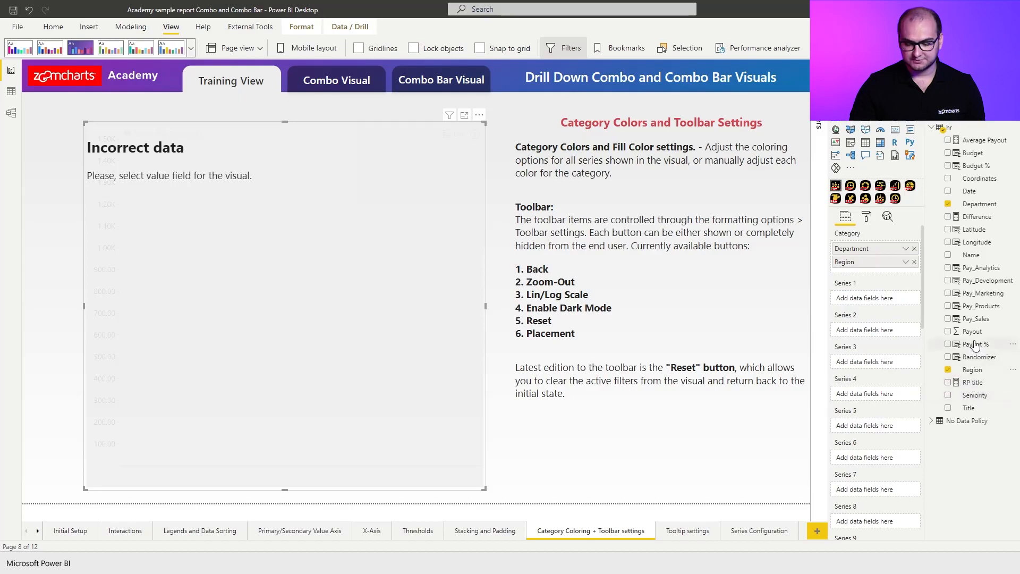
# - Add the Payout field to Series 1 of the chart and turn on its category colors
pyautogui.moveTo(973, 332); pyautogui.dragTo(863, 299)
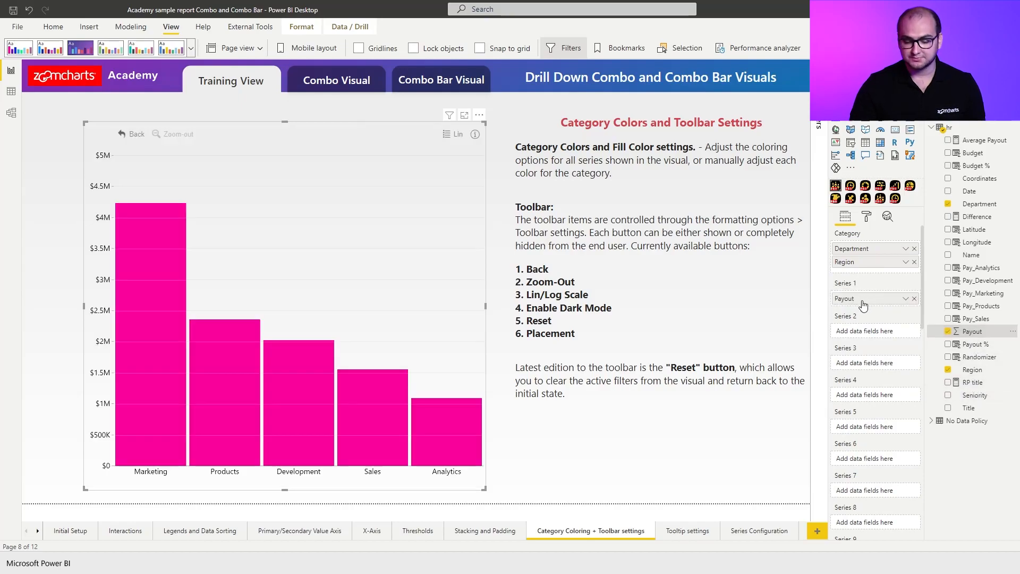
pyautogui.click(867, 217)
pyautogui.scroll(-5, 881, 274)
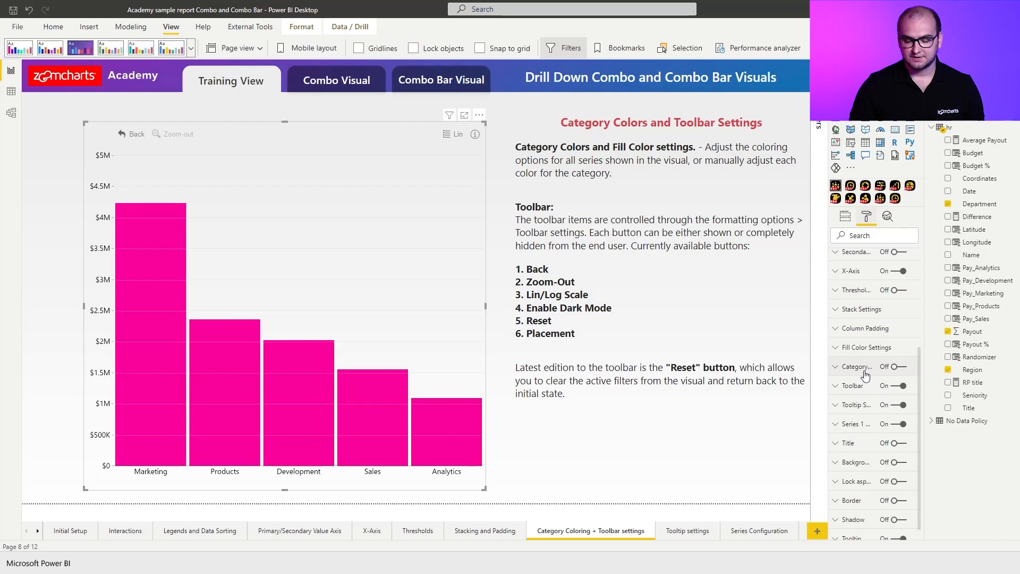
pyautogui.click(902, 368)
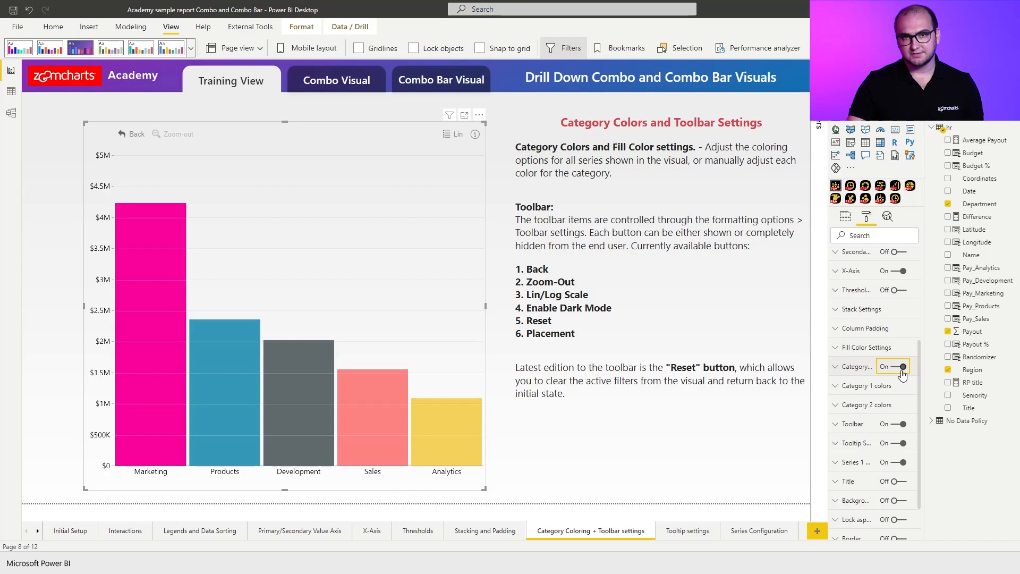
# - Drill down into the Development column to examine the region colors and return to the department level
pyautogui.click(286, 366)
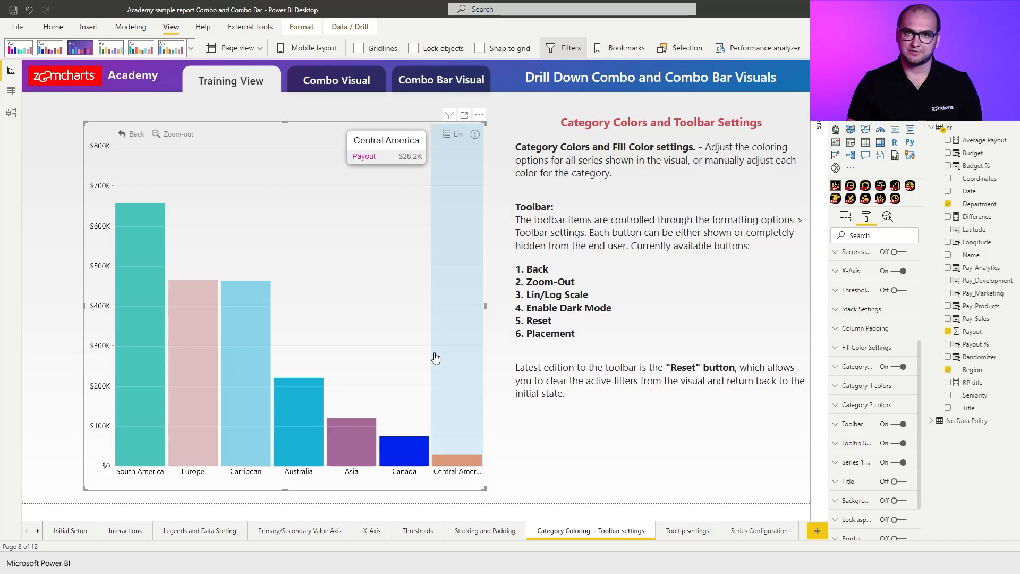
pyautogui.click(133, 134)
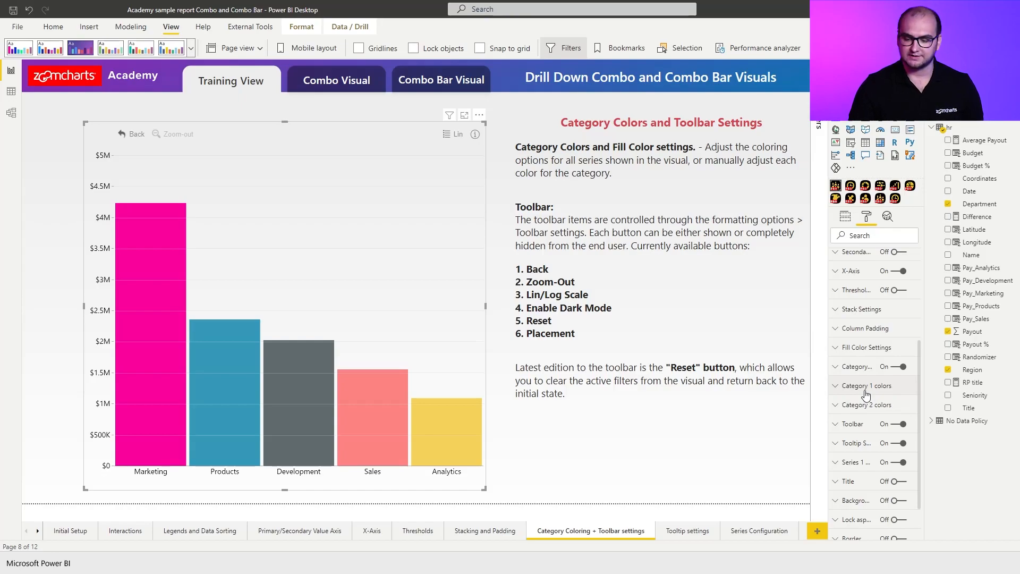
# - Review the individual color settings for Category 1 and turn category colors off
pyautogui.click(866, 386)
pyautogui.scroll(-1, 887, 422)
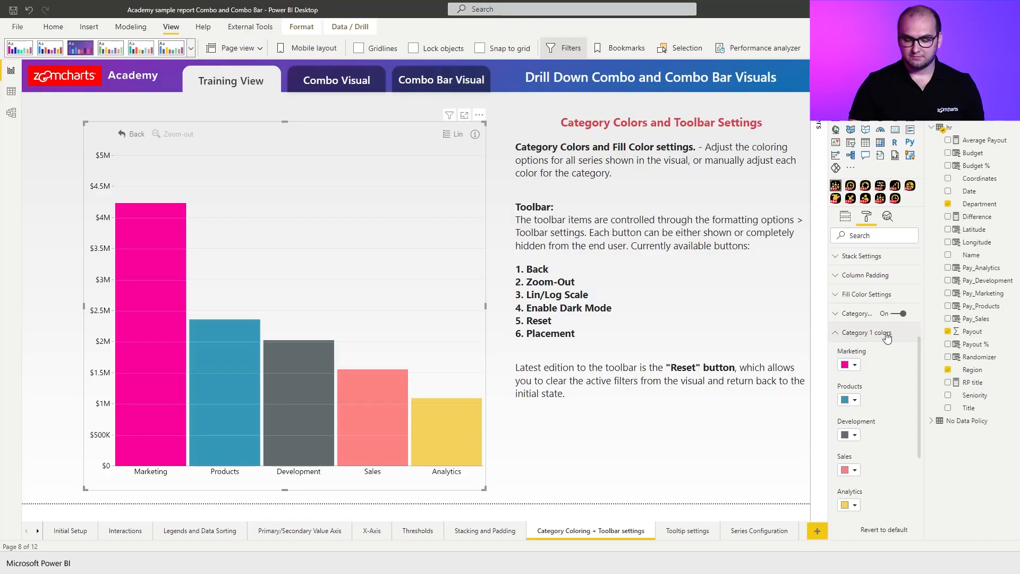
pyautogui.click(902, 314)
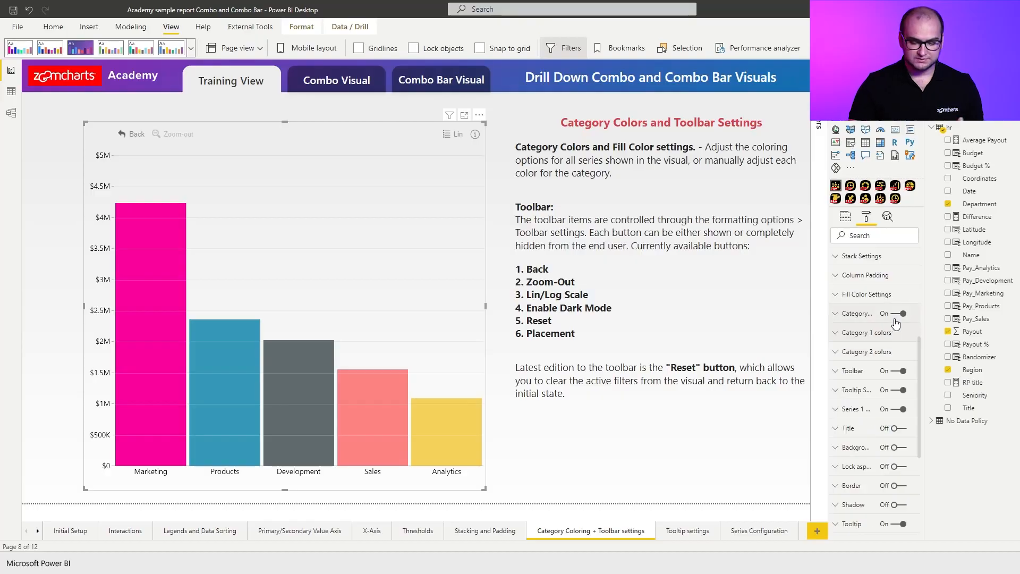
pyautogui.click(899, 318)
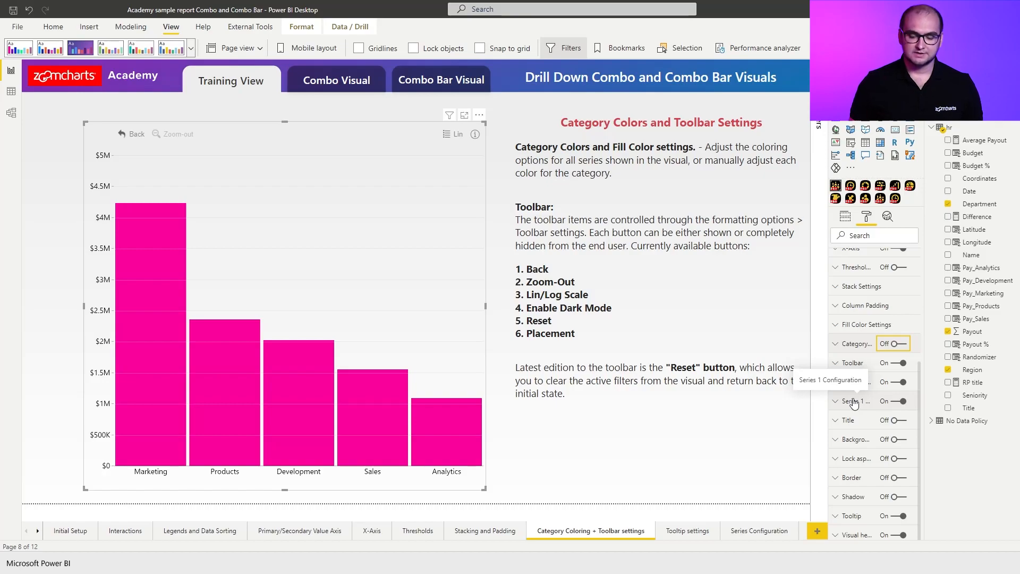
# - Set the chart's fill mode to Gradient to a derived color
pyautogui.click(857, 333)
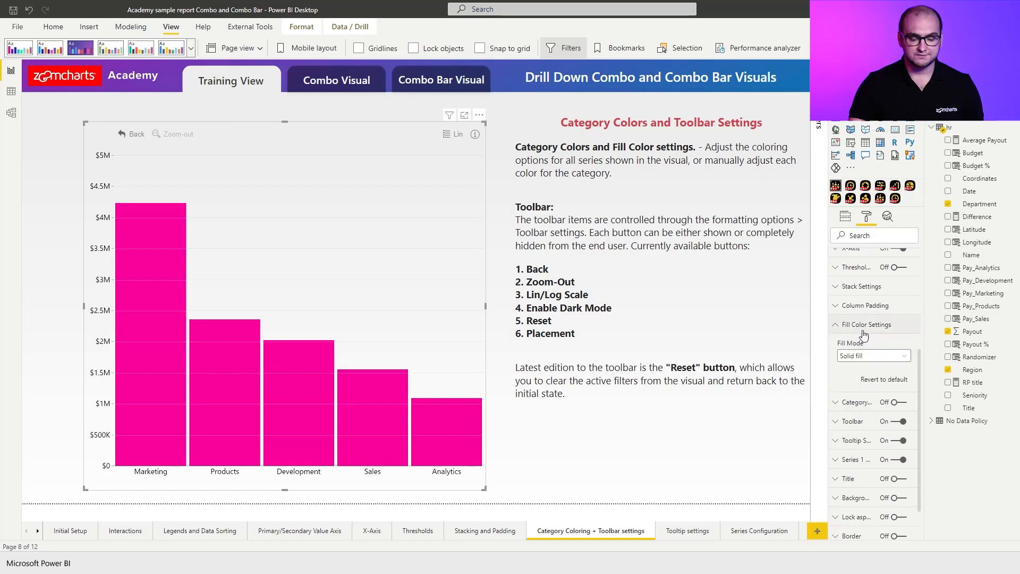
pyautogui.click(873, 357)
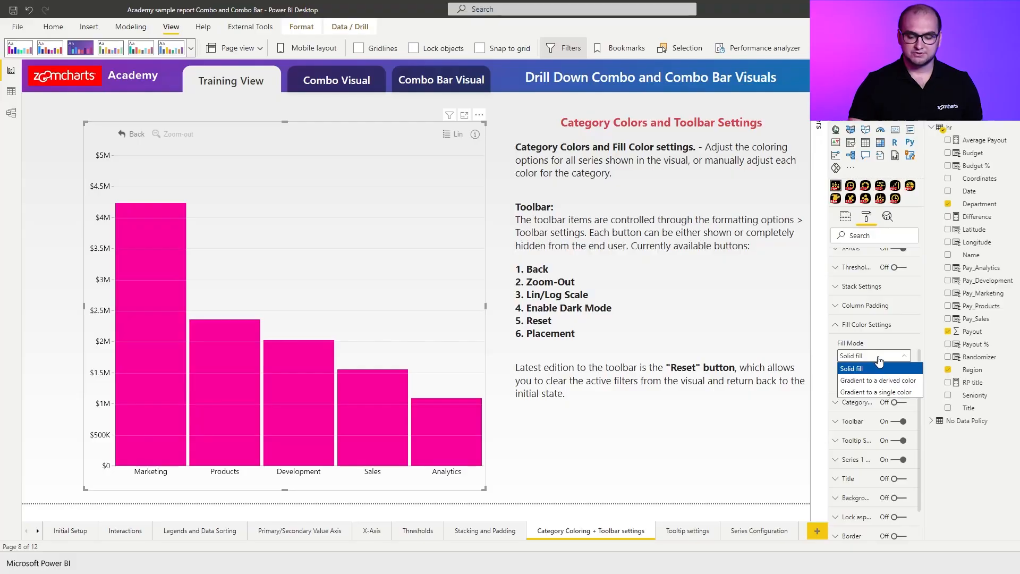
pyautogui.click(879, 381)
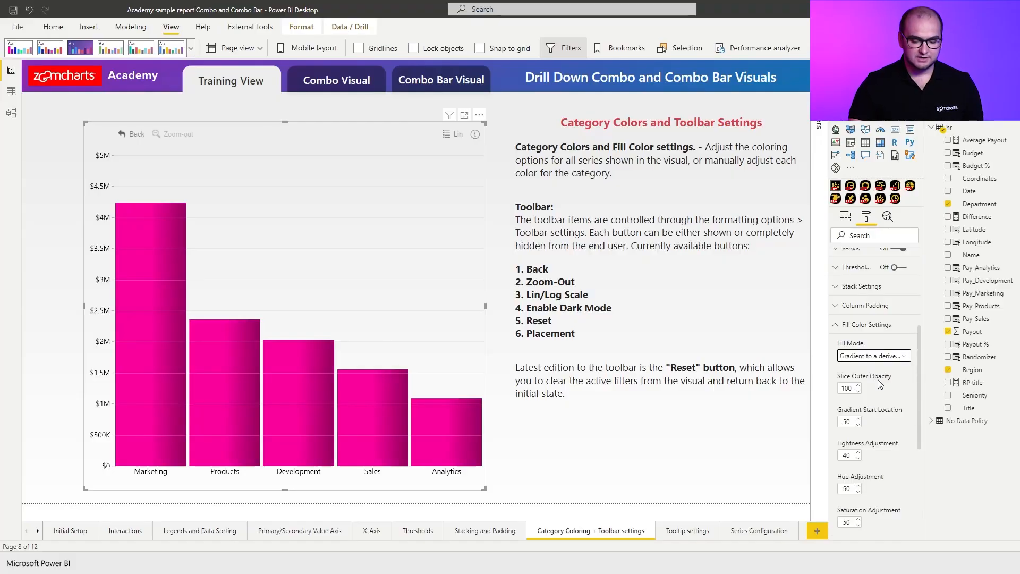
pyautogui.moveTo(880, 384)
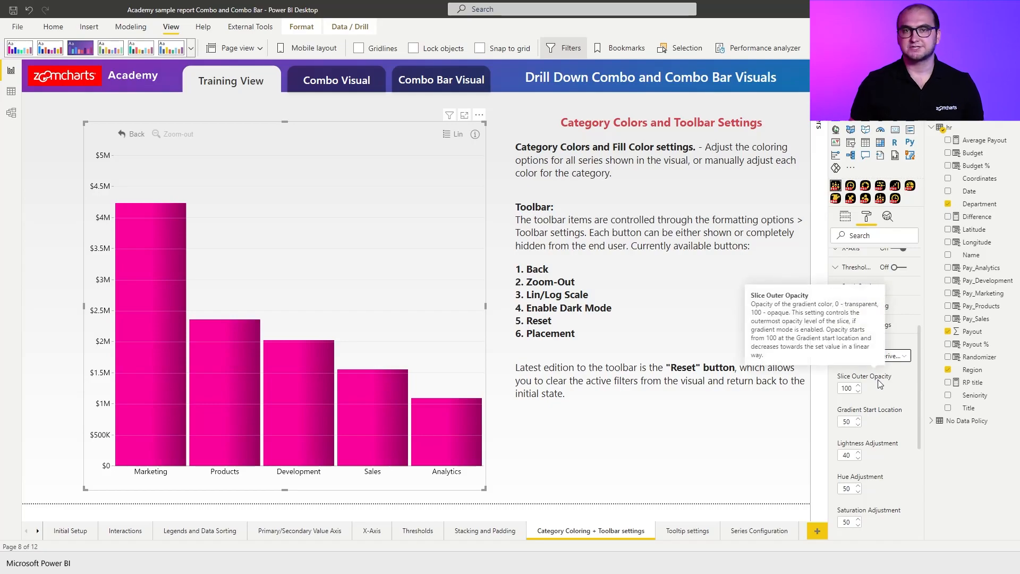
# - Set the chart's fill mode to Gradient to a single color and choose the purple theme color as gradient color
pyautogui.click(902, 356)
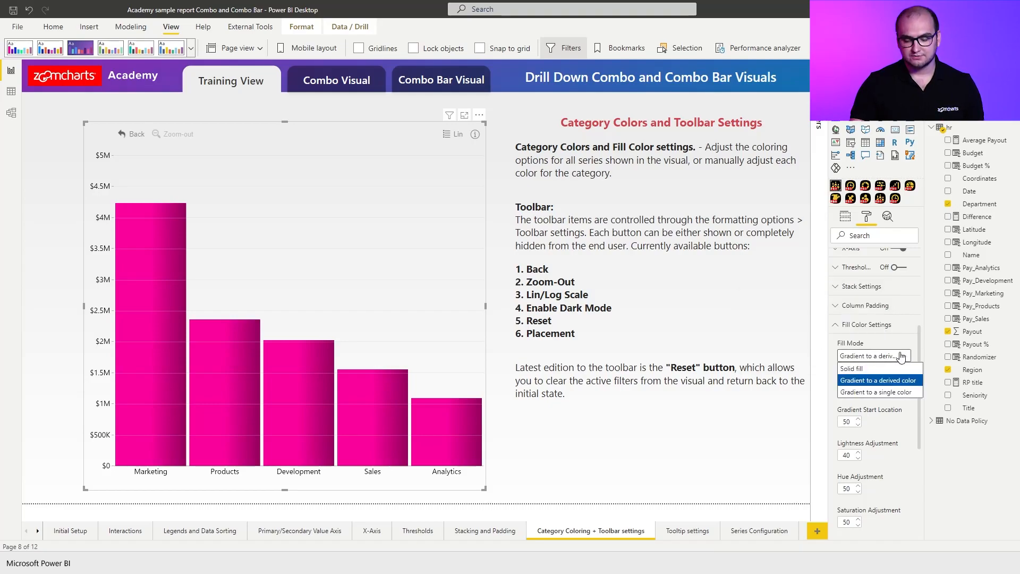
pyautogui.click(883, 393)
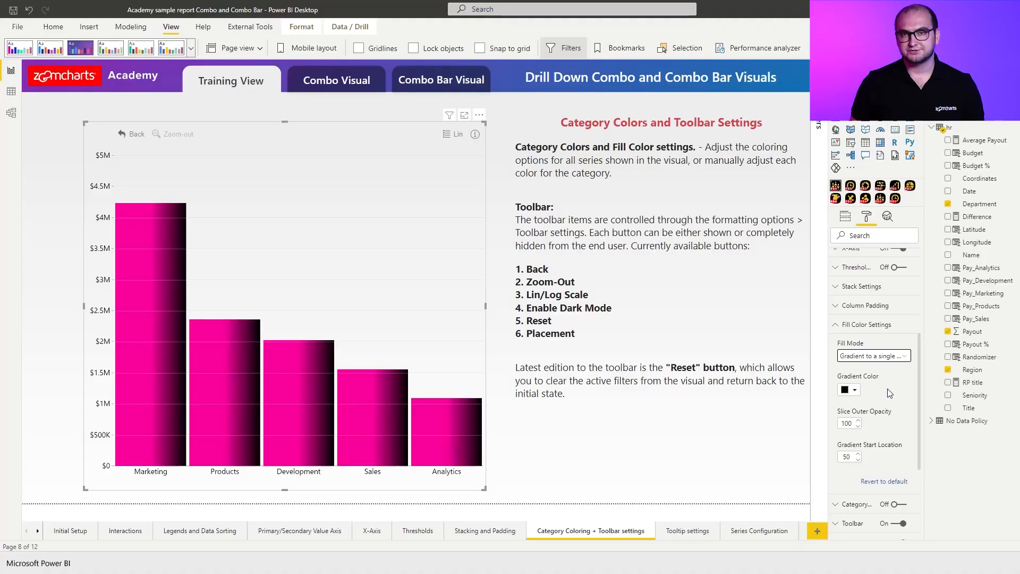
pyautogui.click(853, 390)
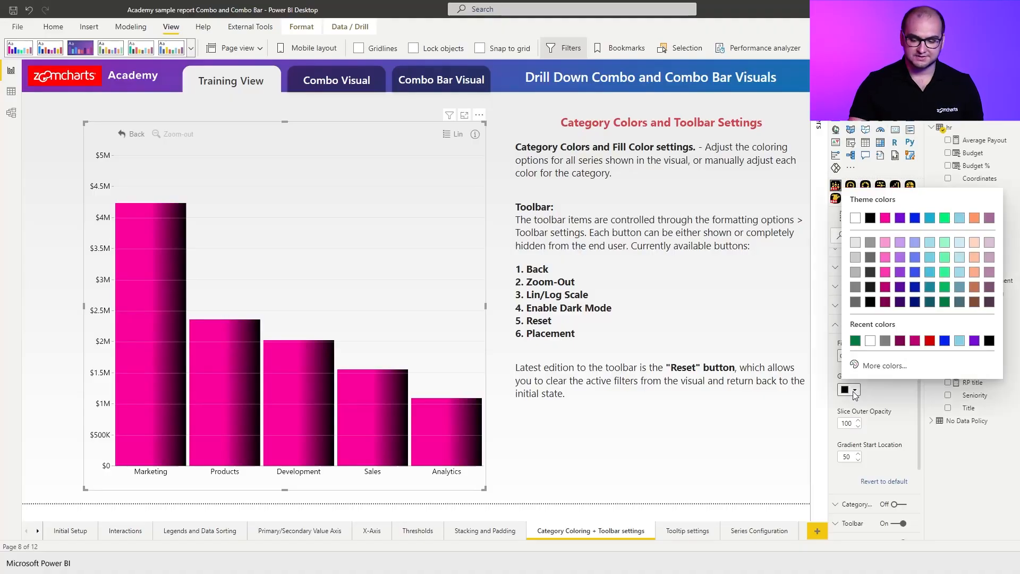
pyautogui.click(900, 219)
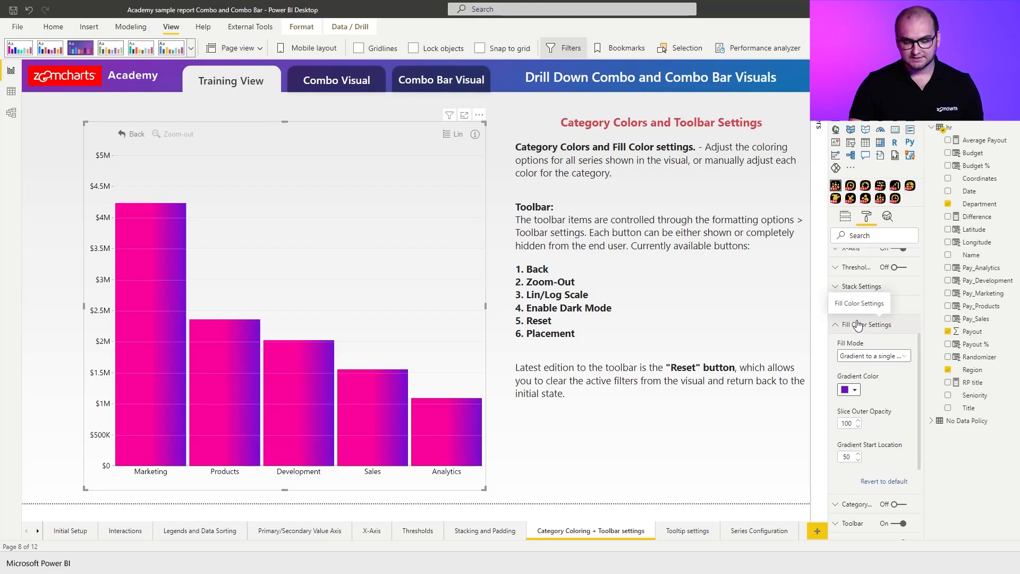
pyautogui.click(859, 324)
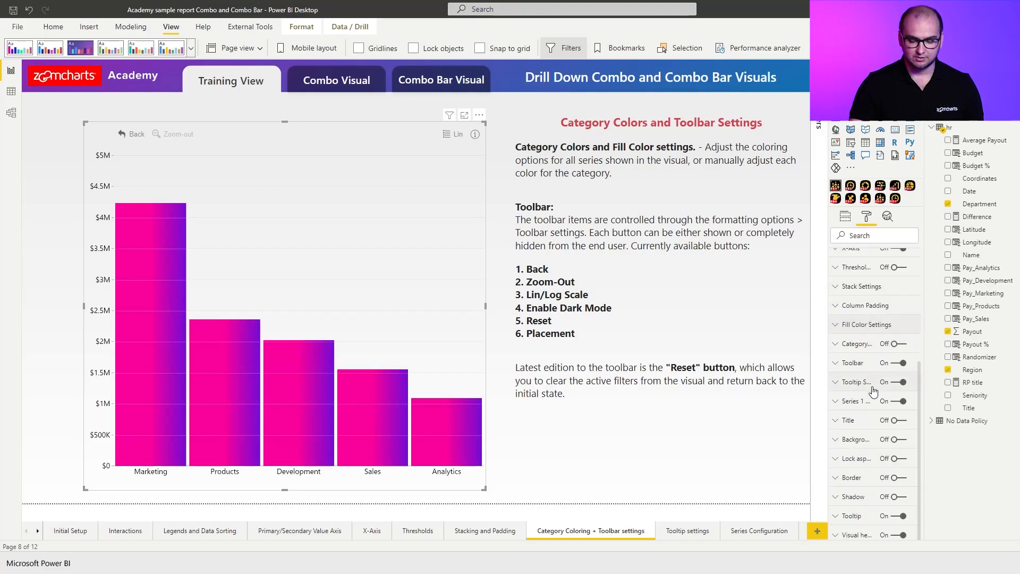
# - Set the location of the chart's toolbar to Outside
pyautogui.click(853, 365)
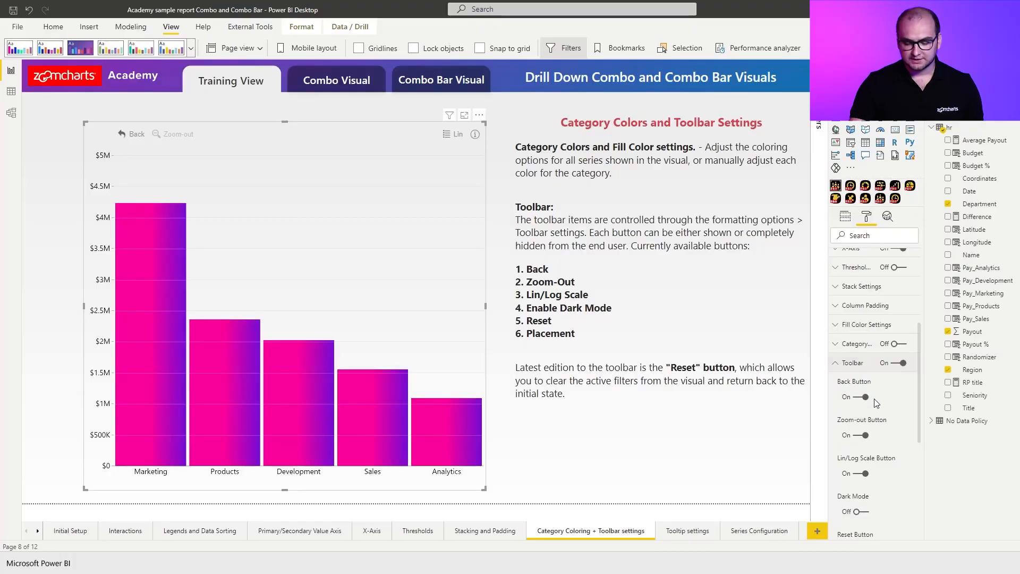
pyautogui.scroll(-2, 875, 400)
pyautogui.click(868, 480)
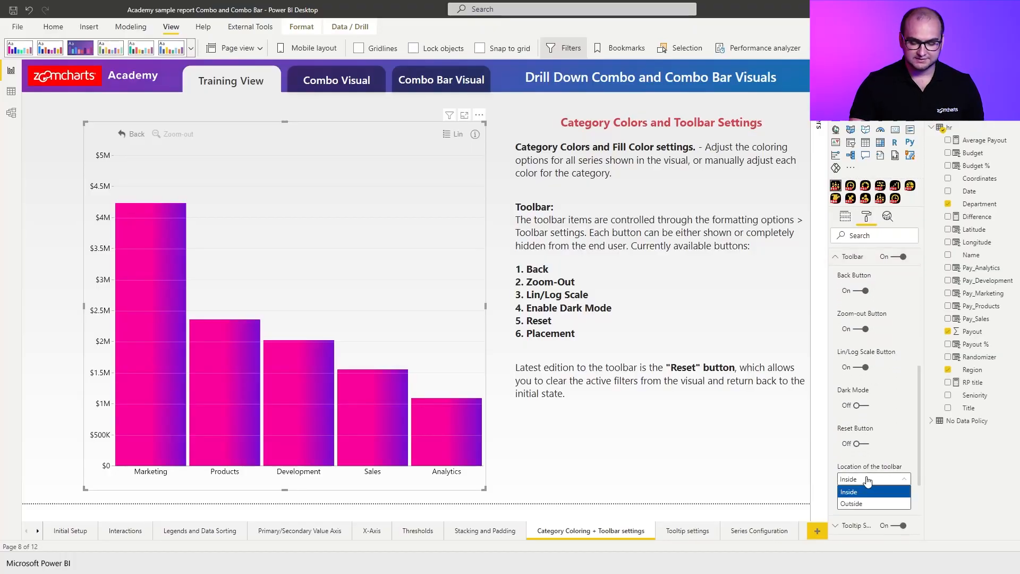
pyautogui.click(859, 504)
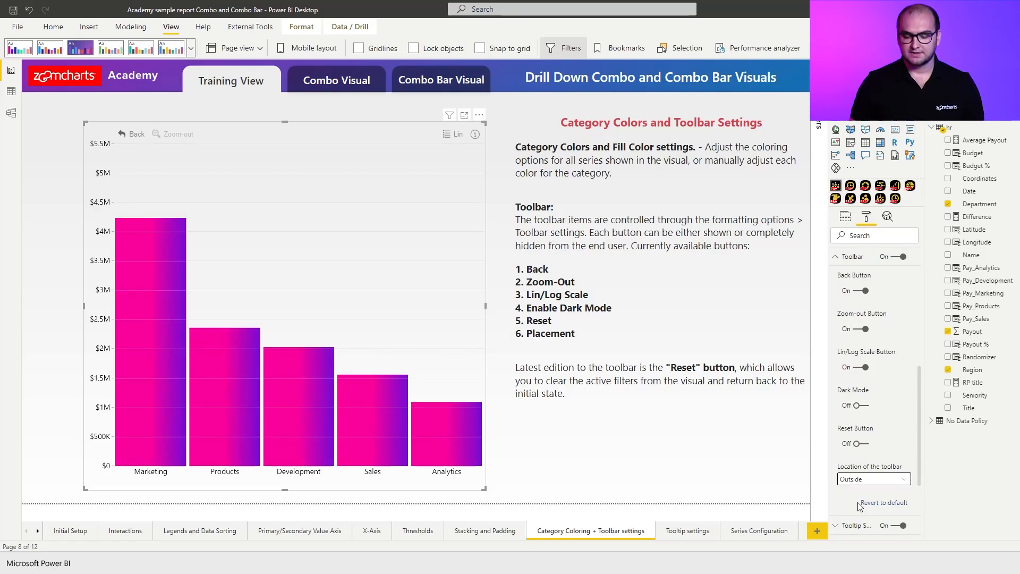
# - Drill down into the Products column and zoom back out to the department level
pyautogui.scroll(1, 868, 404)
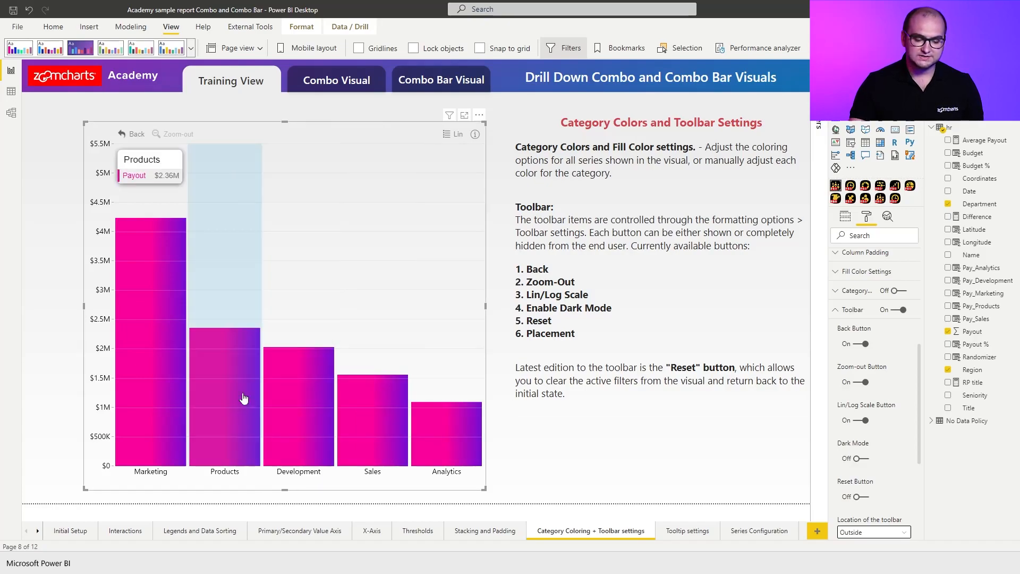
pyautogui.click(233, 340)
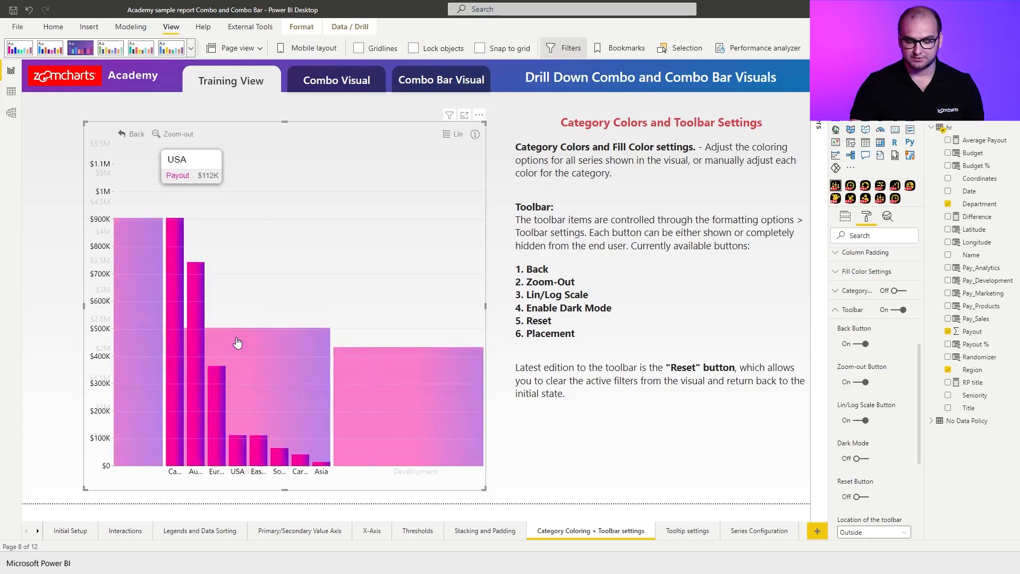
pyautogui.click(186, 136)
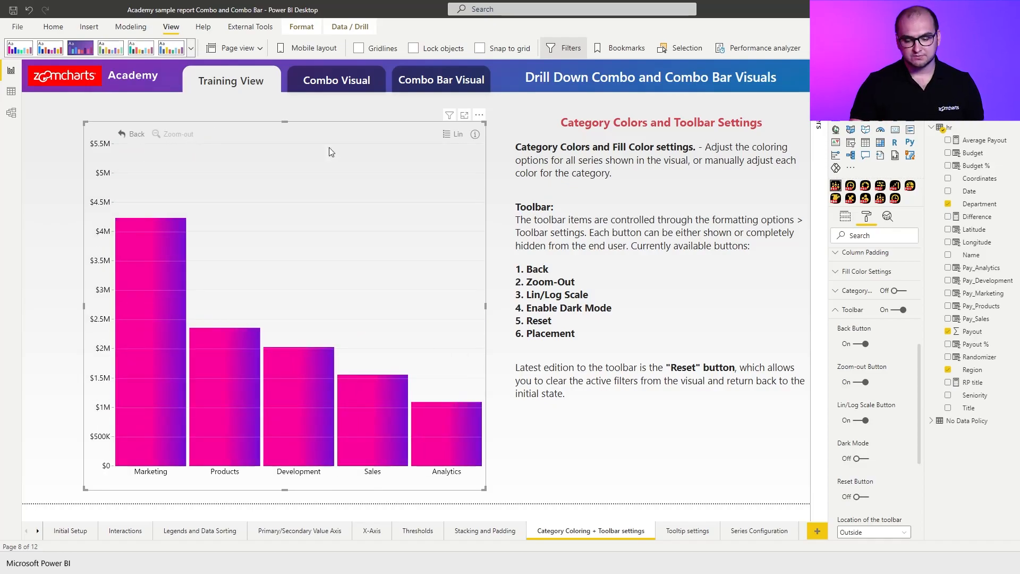
# - Toggle the chart between linear and logarithmic scale, leaving it on Log
pyautogui.click(450, 135)
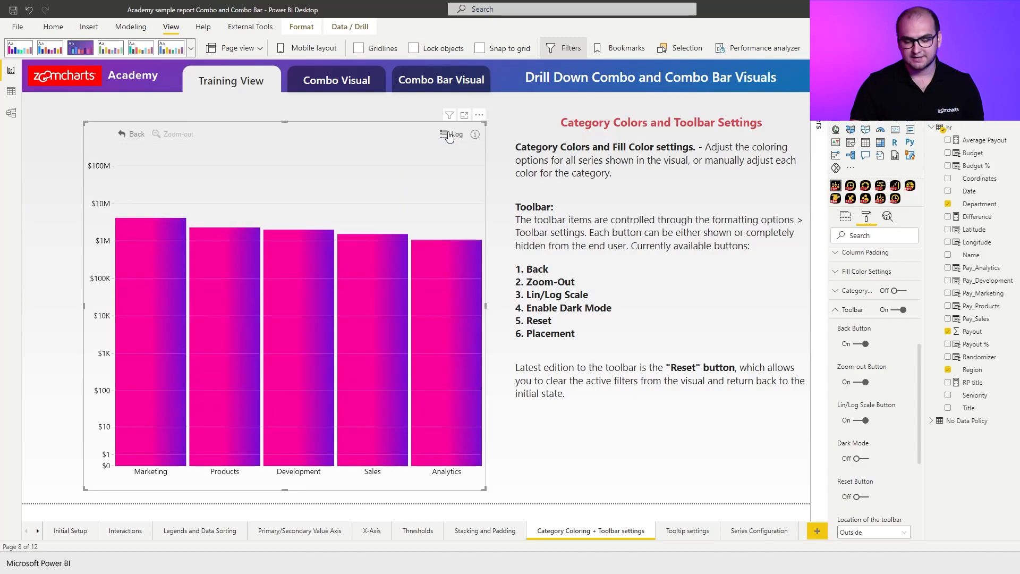
pyautogui.click(449, 136)
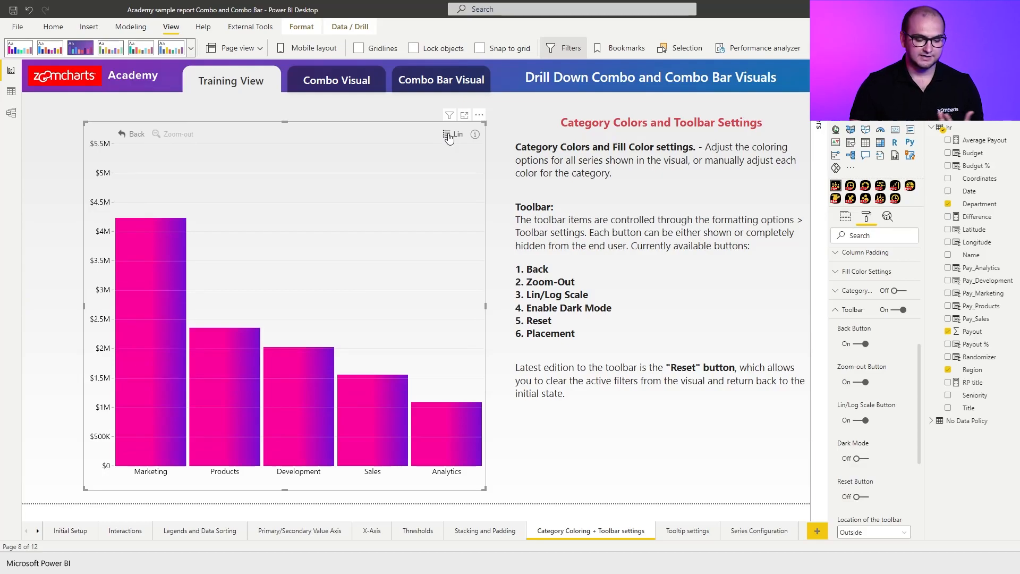
pyautogui.click(450, 136)
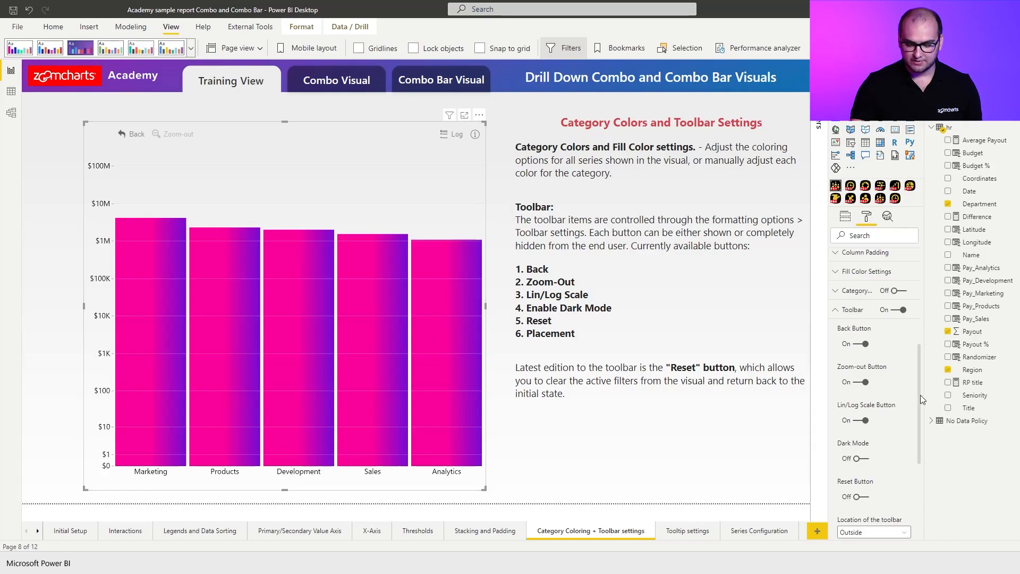
# - Turn the Log Scale option of the primary value axis on and back off
pyautogui.scroll(5, 920, 394)
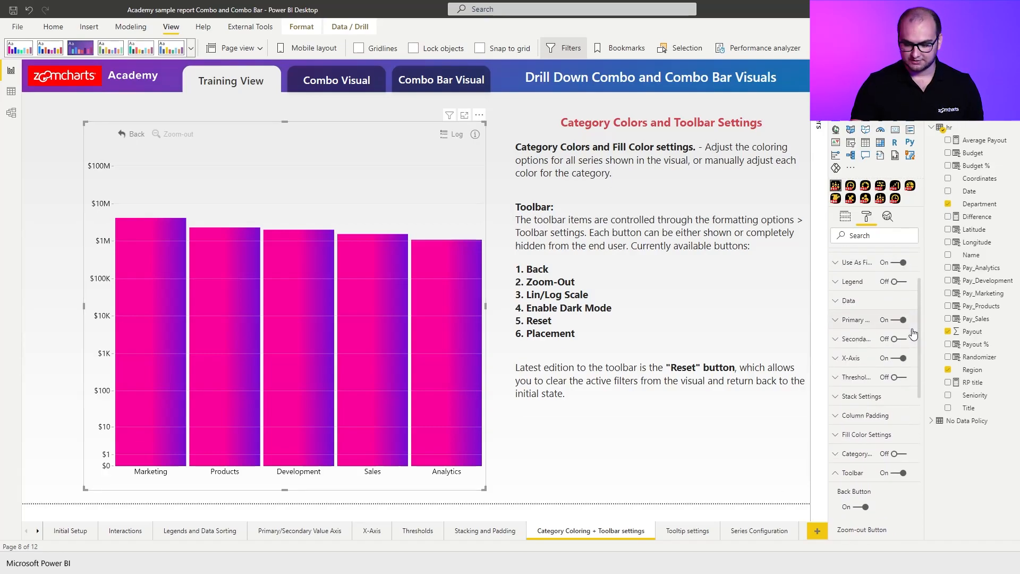
pyautogui.click(854, 320)
pyautogui.moveTo(919, 321); pyautogui.dragTo(919, 404)
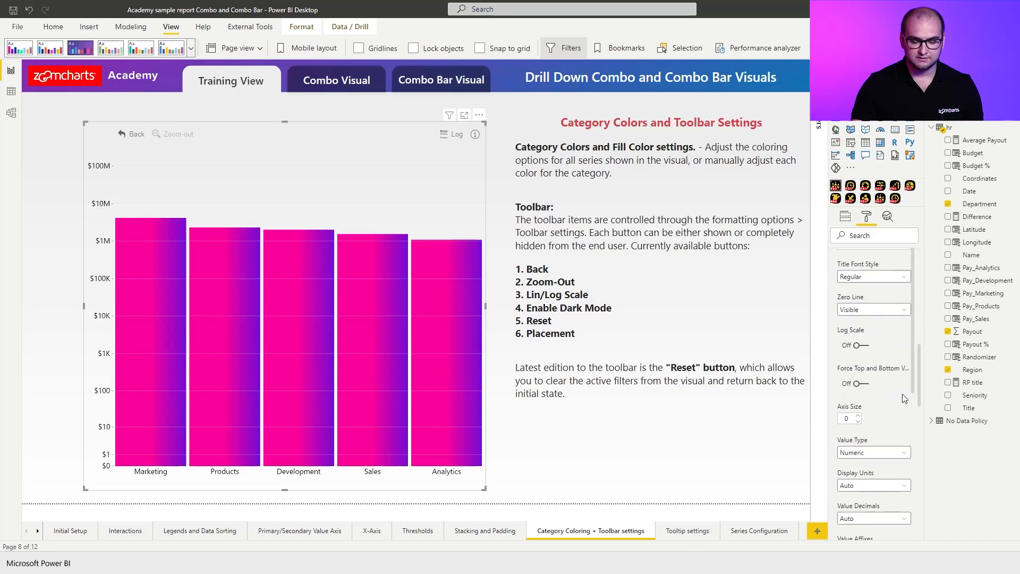
pyautogui.click(861, 346)
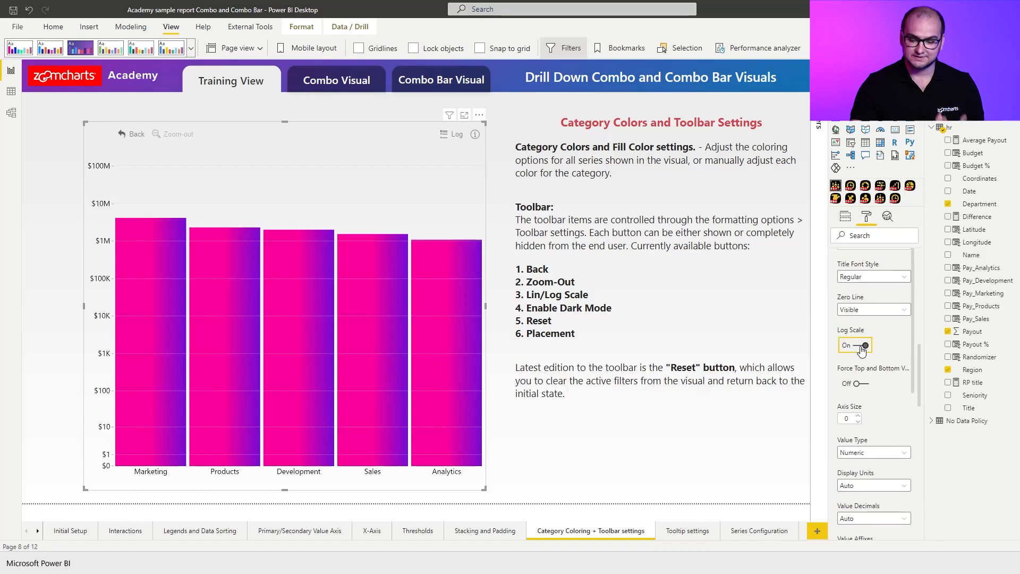
pyautogui.click(861, 346)
pyautogui.moveTo(920, 365); pyautogui.dragTo(914, 290)
pyautogui.click(864, 297)
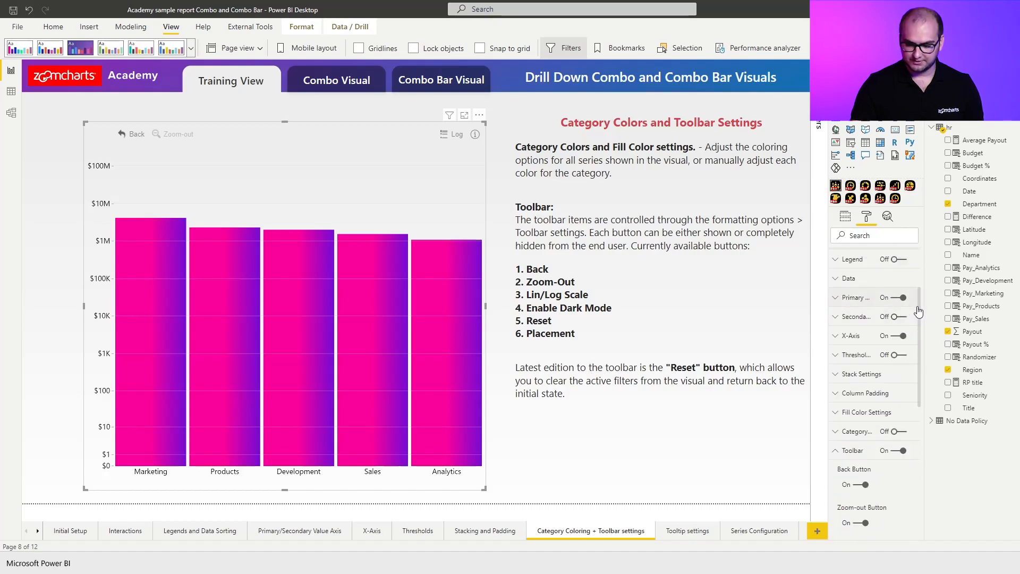
# - Enable Dark Mode in the chart's toolbar settings
pyautogui.moveTo(919, 364); pyautogui.dragTo(921, 438)
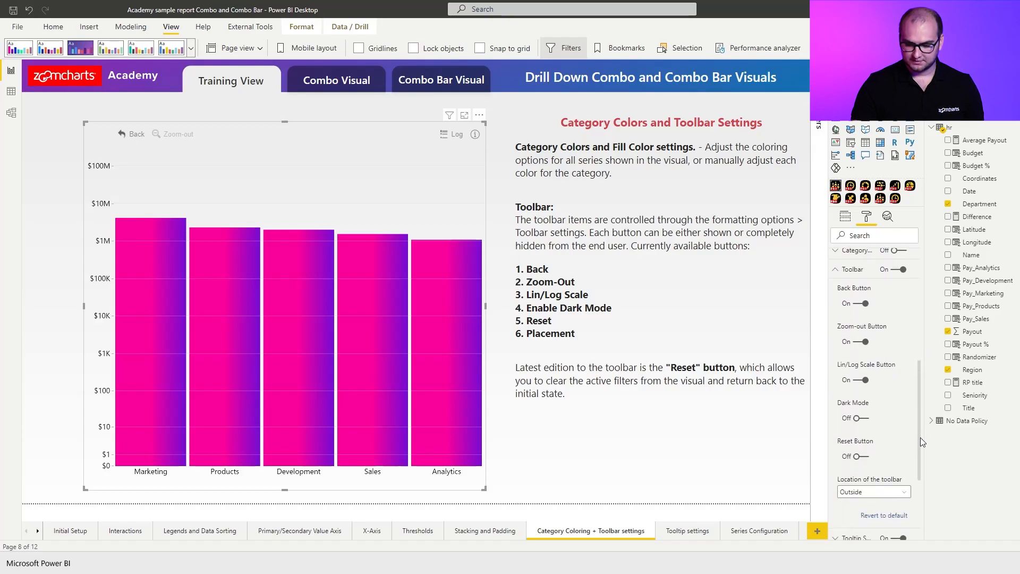
pyautogui.click(860, 420)
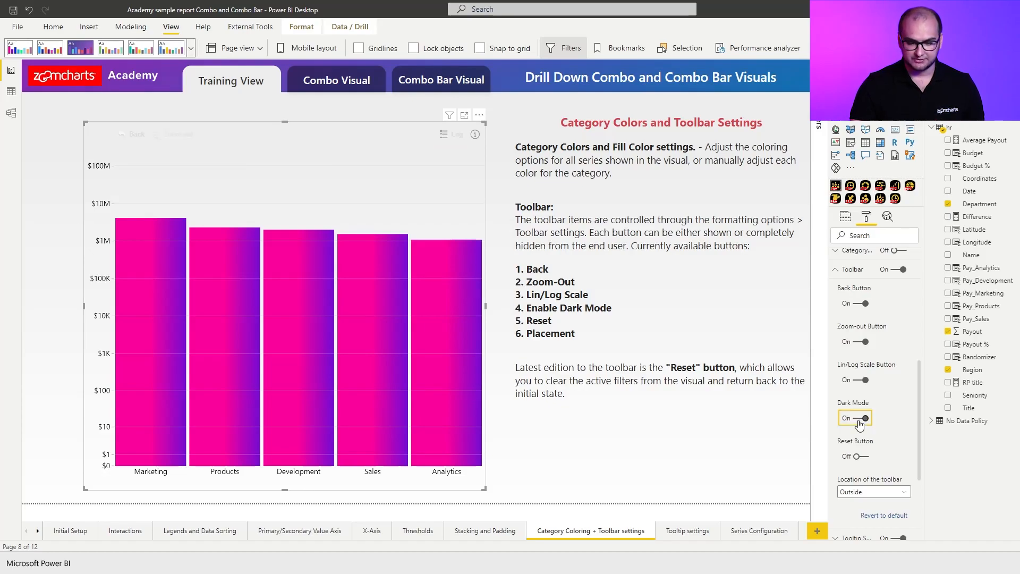